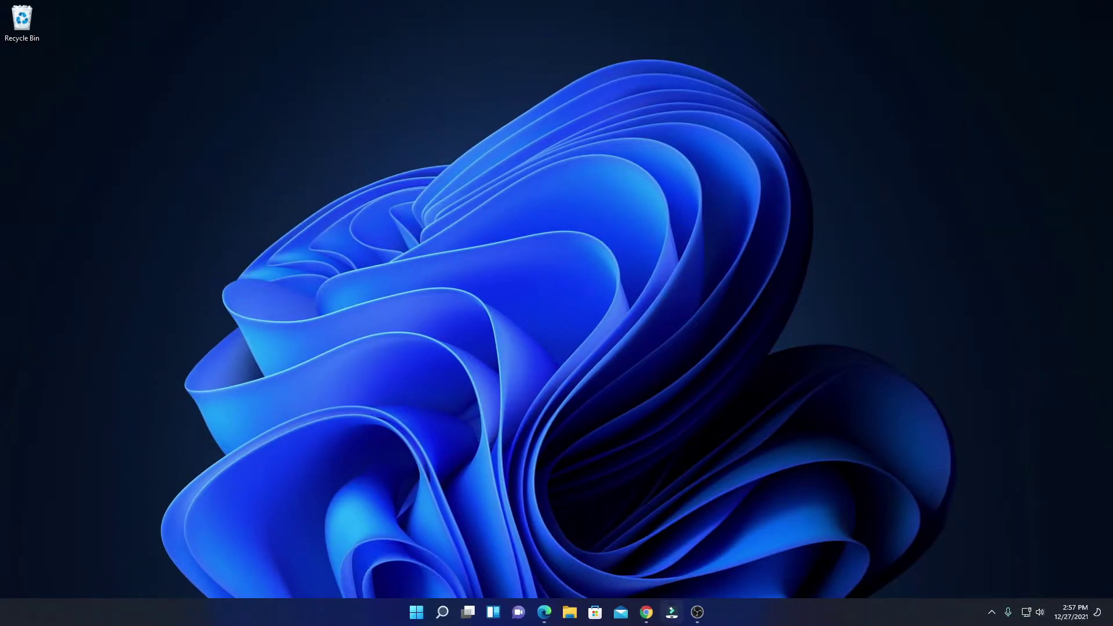
Step: Restore the minimized Chrome window with the Google results for krita from the taskbar
left_click(647, 612)
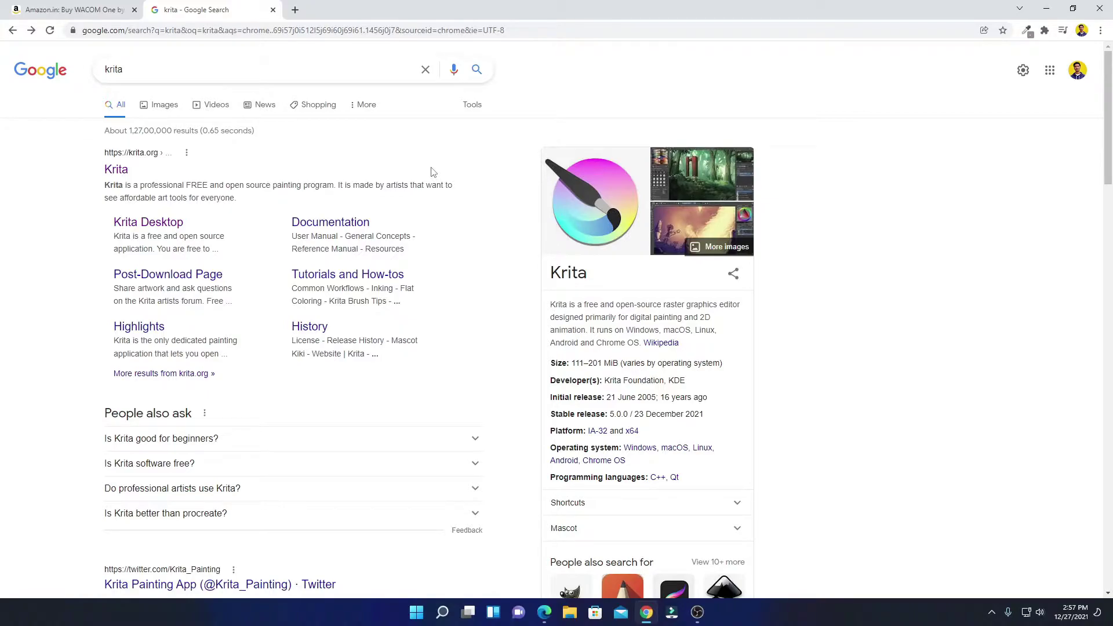
Step: Open the krita.org result and scroll through the Krita home page and back up
left_click(140, 160)
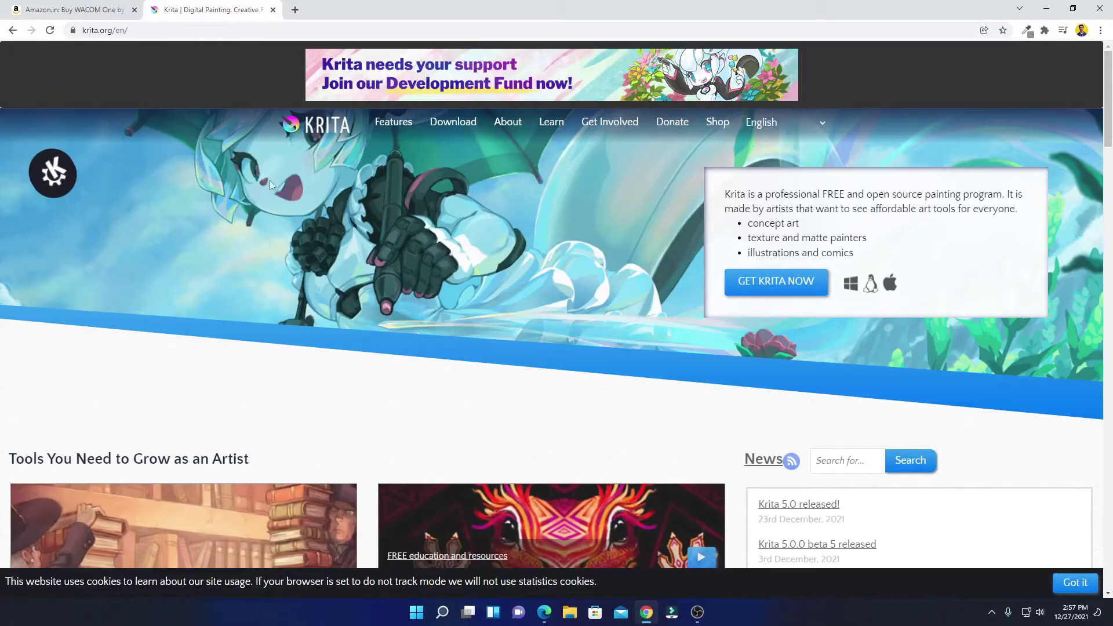
scroll(497, 171, "down", 5)
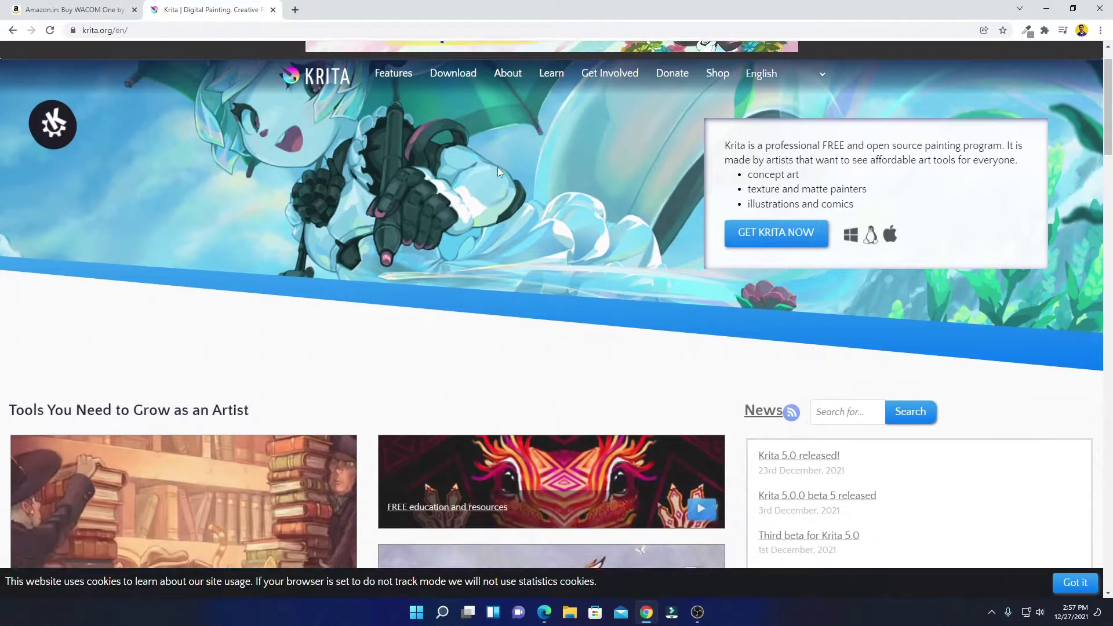
scroll(498, 170, "up", 4)
scroll(497, 167, "up", 2)
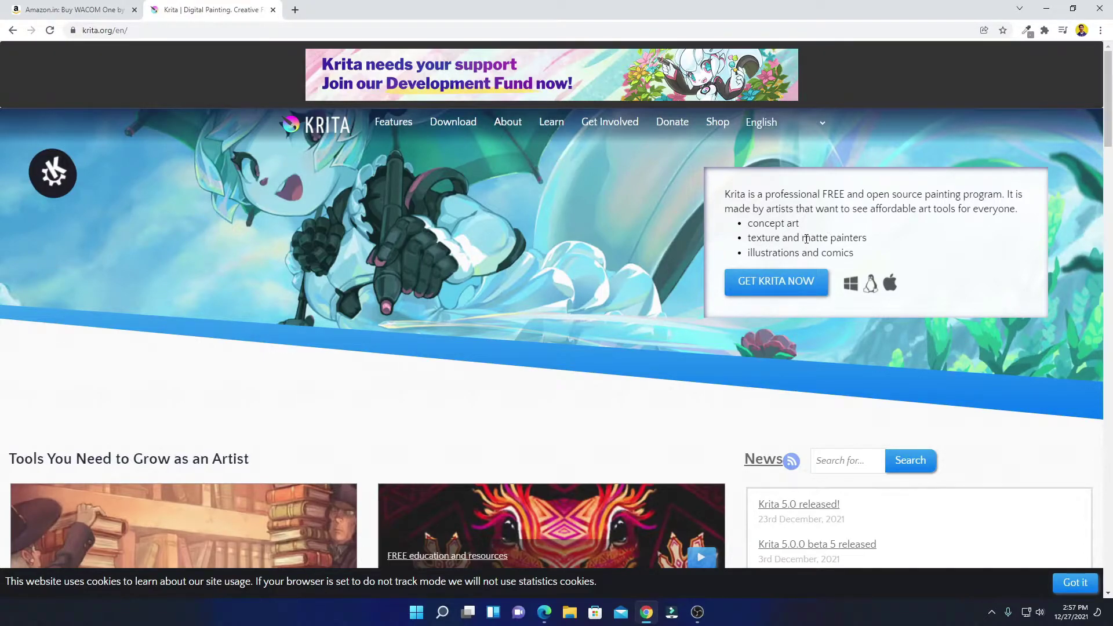
scroll(762, 252, "down", 3)
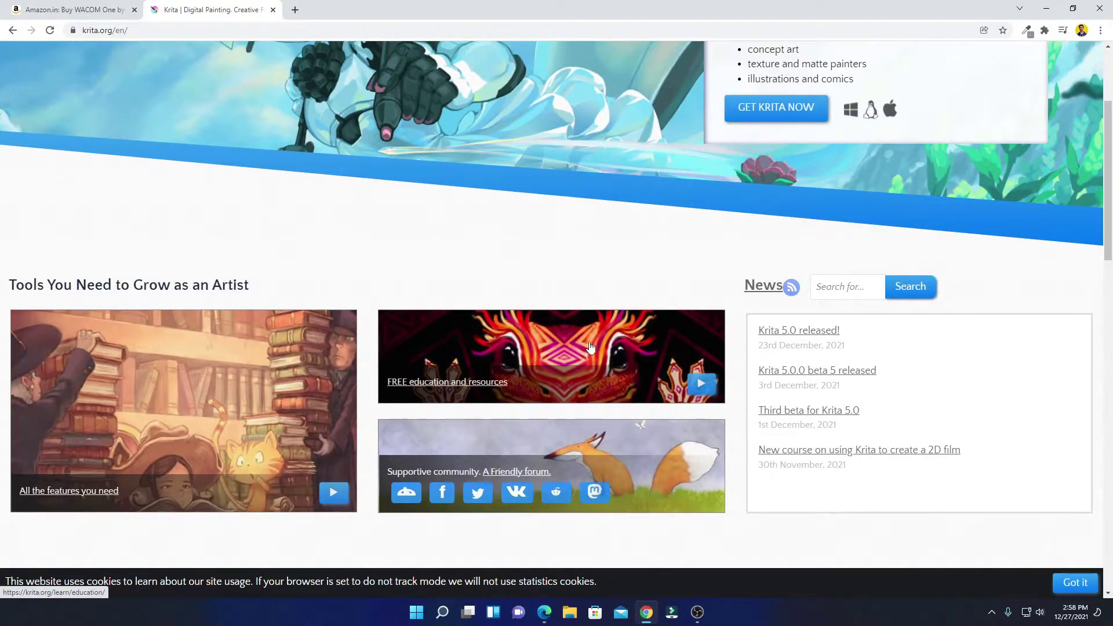
scroll(592, 342, "down", 5)
scroll(307, 383, "down", 4)
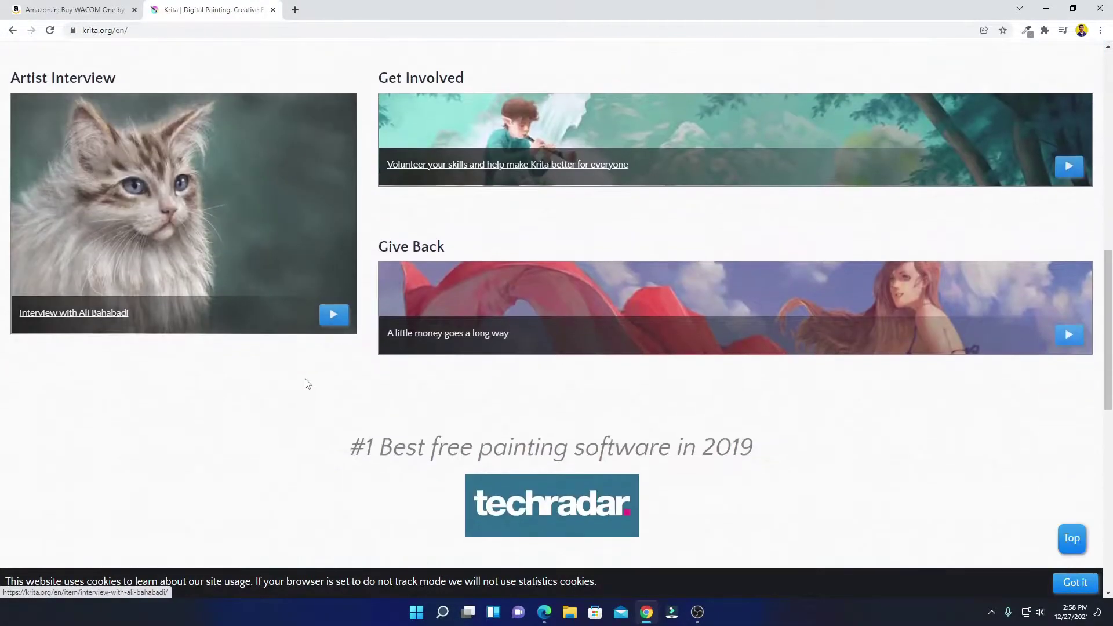
scroll(304, 383, "down", 2)
scroll(696, 363, "down", 3)
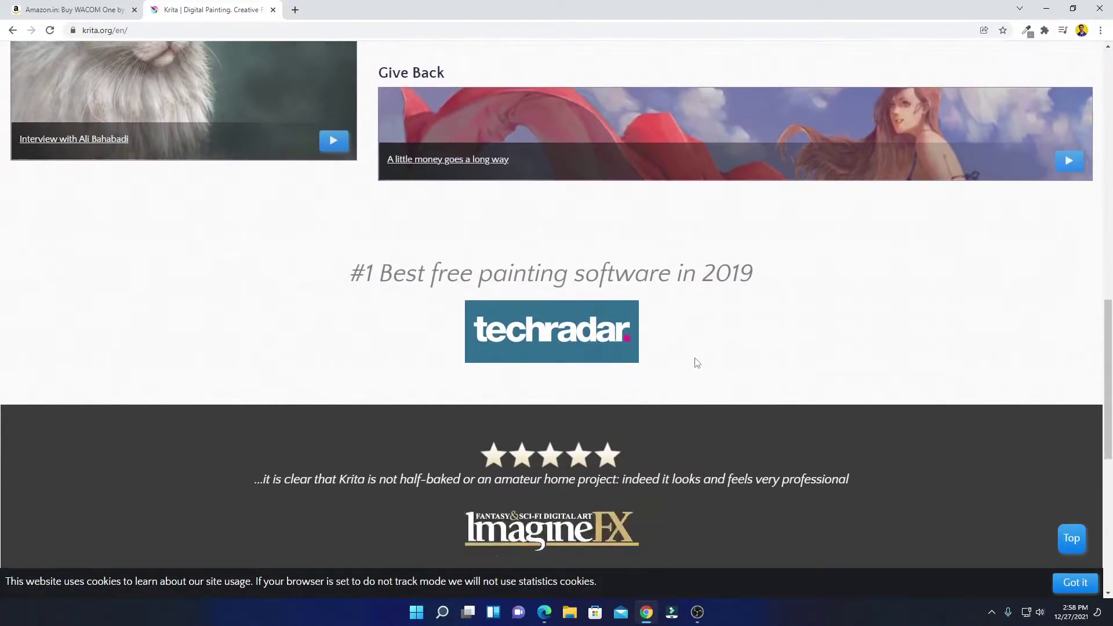
scroll(890, 256, "up", 15)
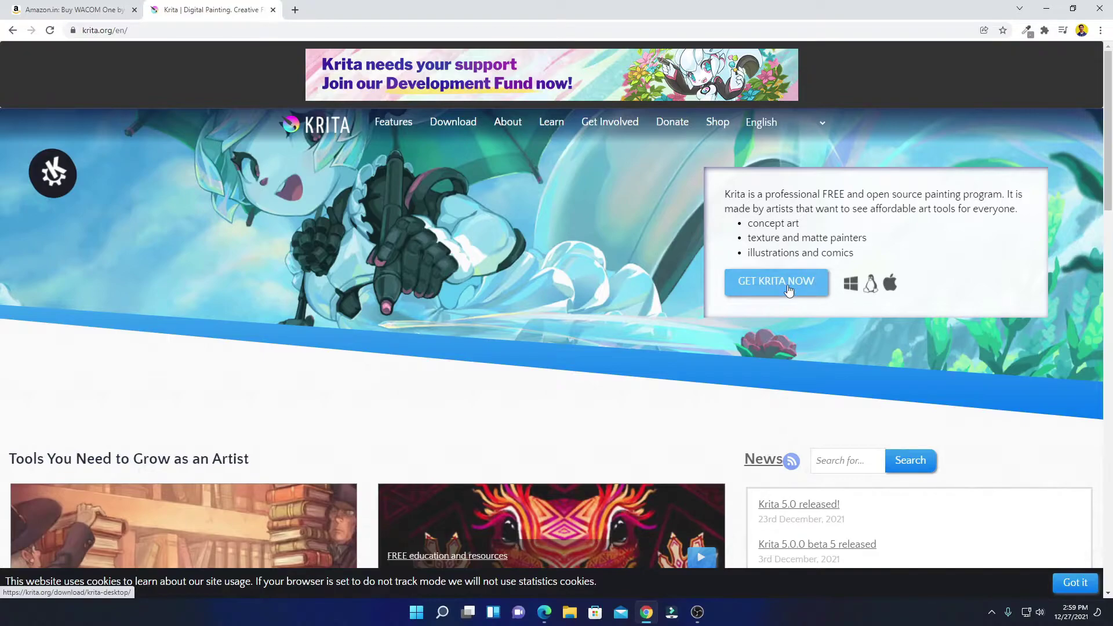
Step: Go to the Krita Desktop download page and check version 5.0.0's system requirements
left_click(447, 129)
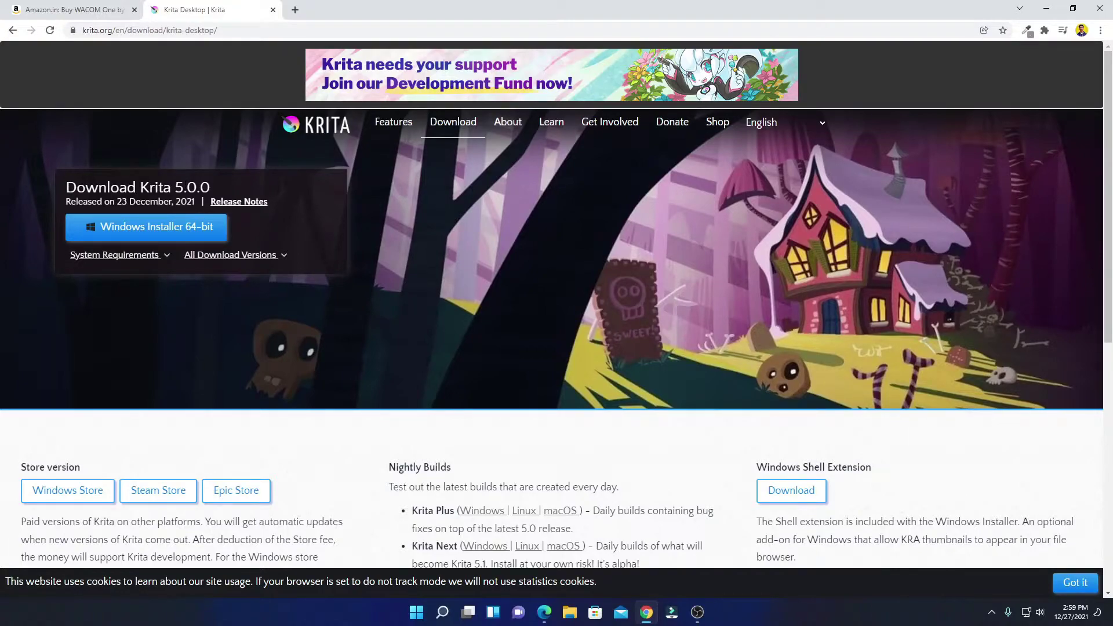
left_click_drag(215, 189, 176, 186)
left_click(226, 186)
left_click(162, 259)
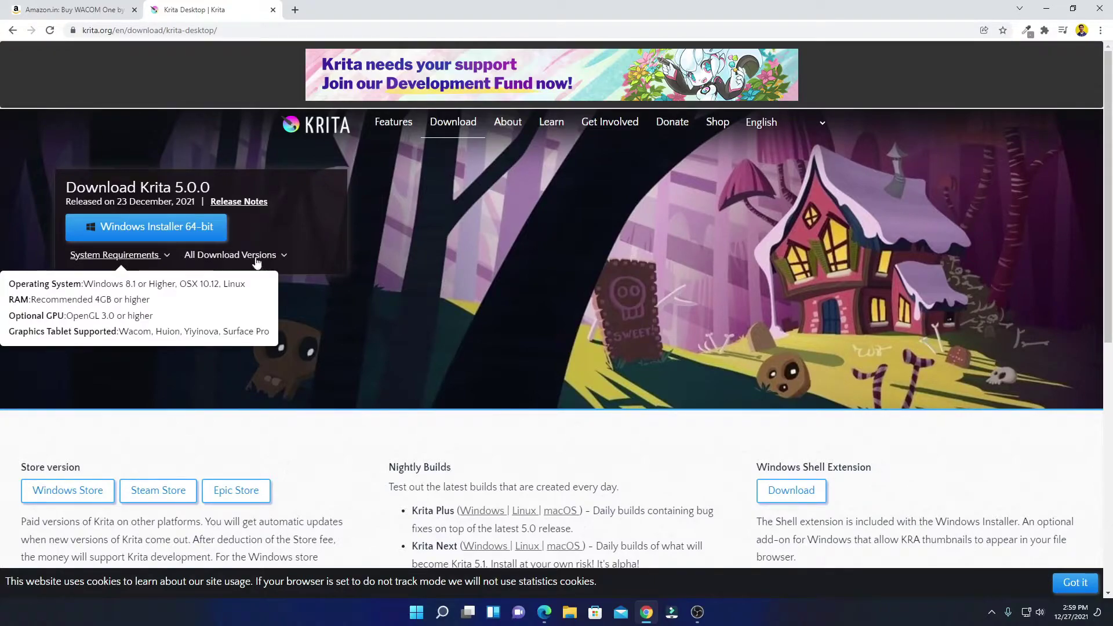
Step: Download the 64-bit Windows installer from the All Download Versions list
left_click(282, 258)
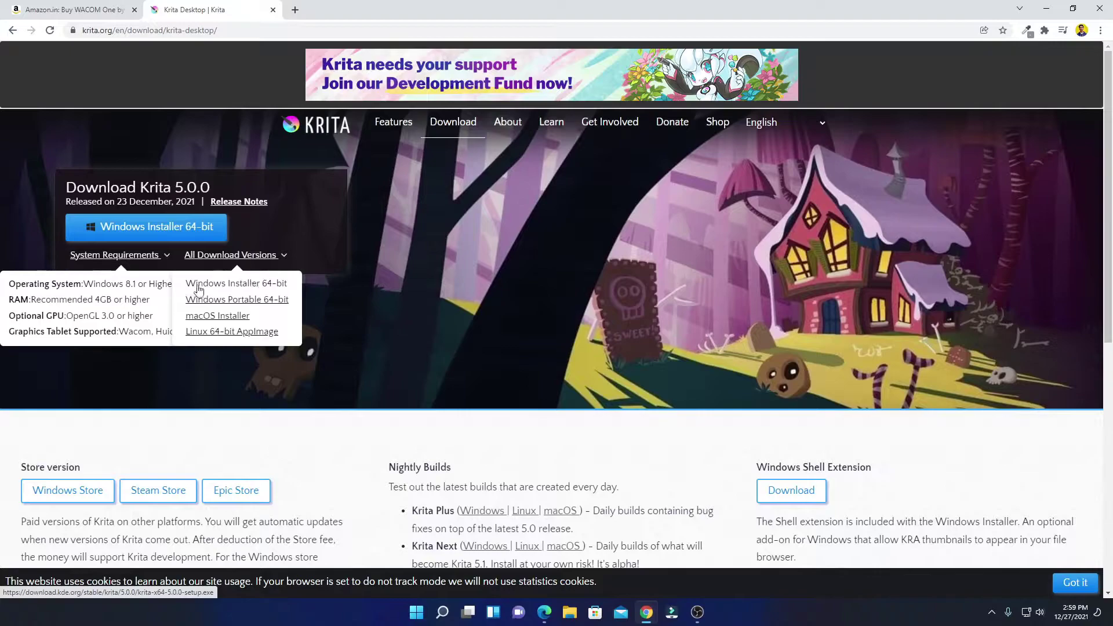
left_click(284, 288)
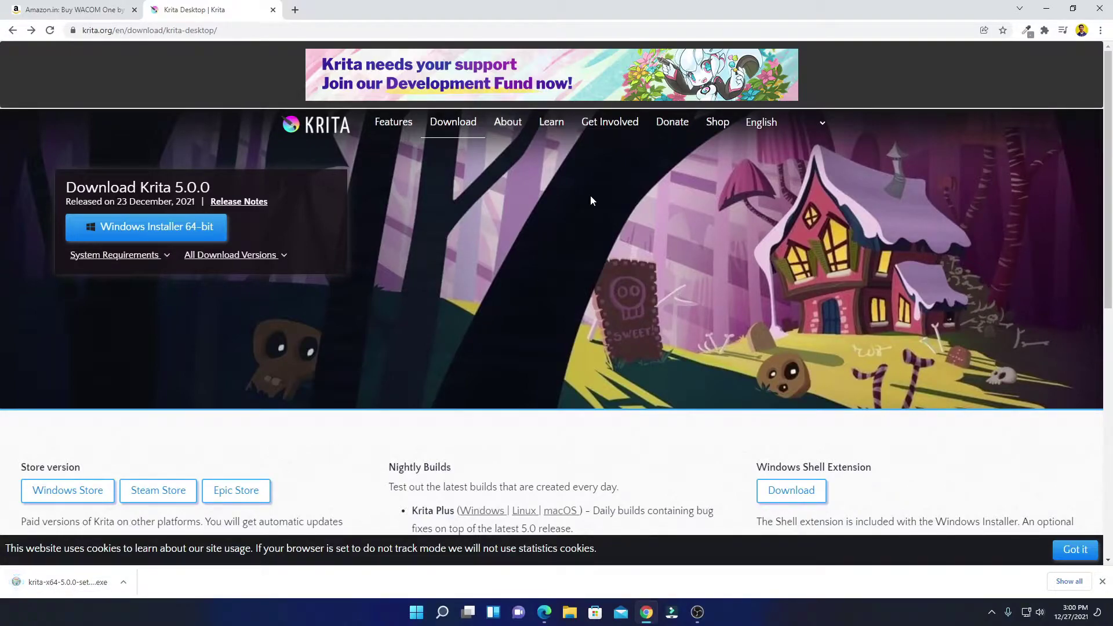
left_click(548, 129)
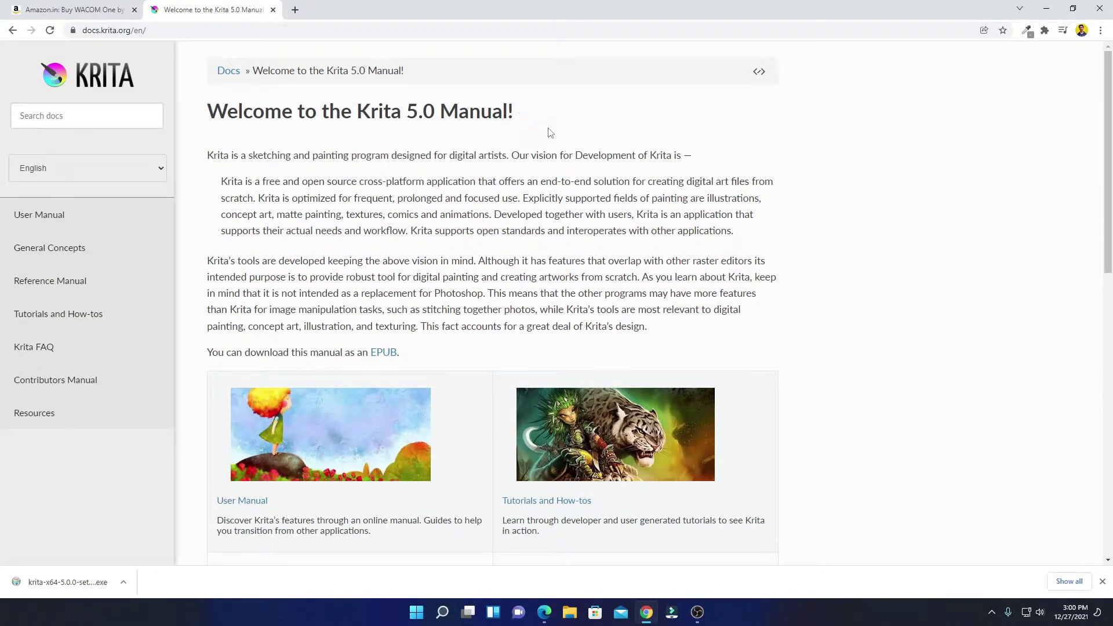
Step: Browse the Krita manual to the Clipping Masks and Alpha Inheritance tutorial
scroll(618, 194, "down", 10)
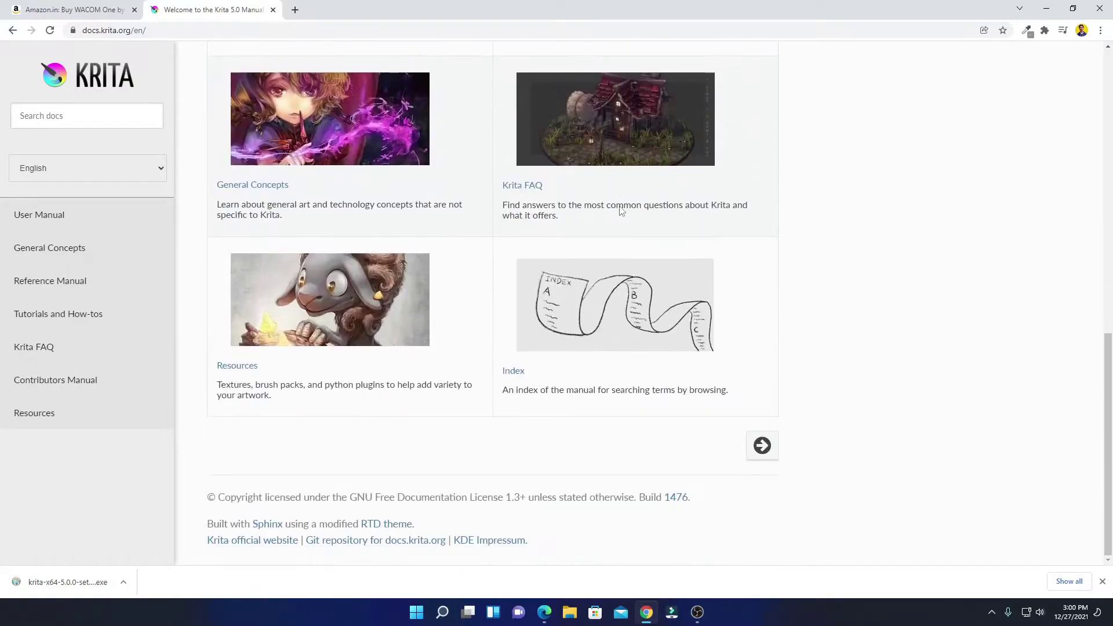
scroll(579, 232, "up", 10)
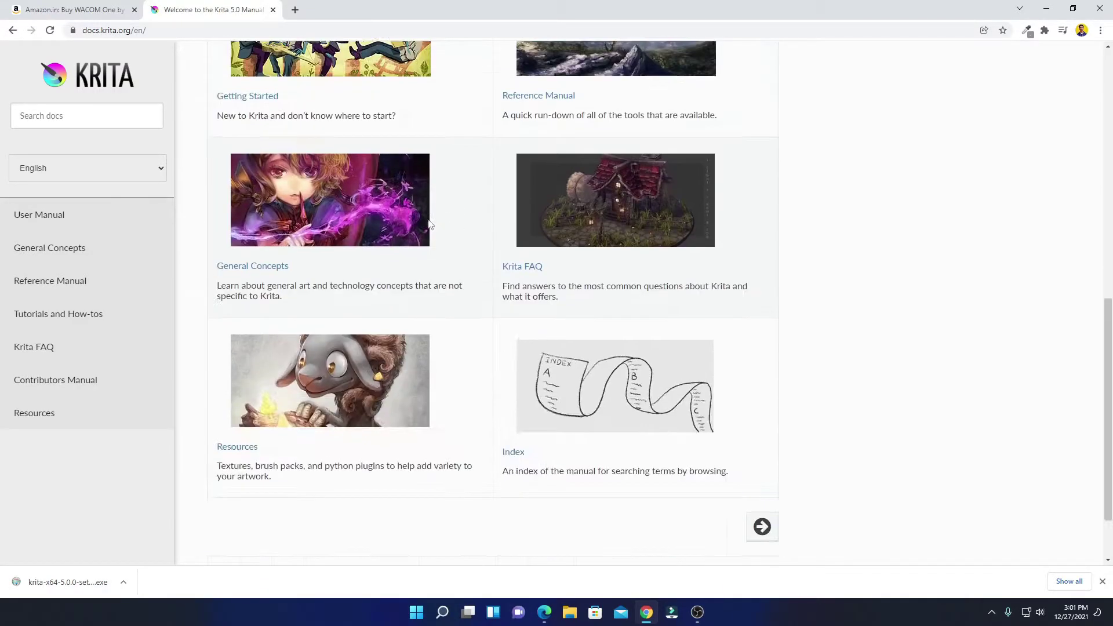
scroll(429, 225, "up", 2)
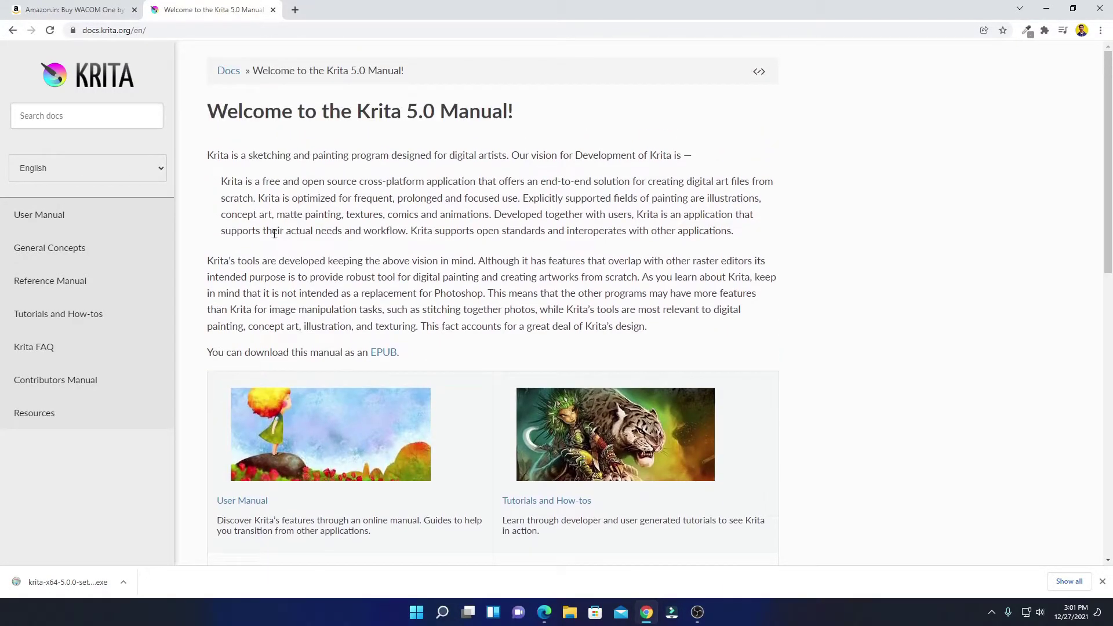
left_click(117, 318)
scroll(661, 186, "down", 4)
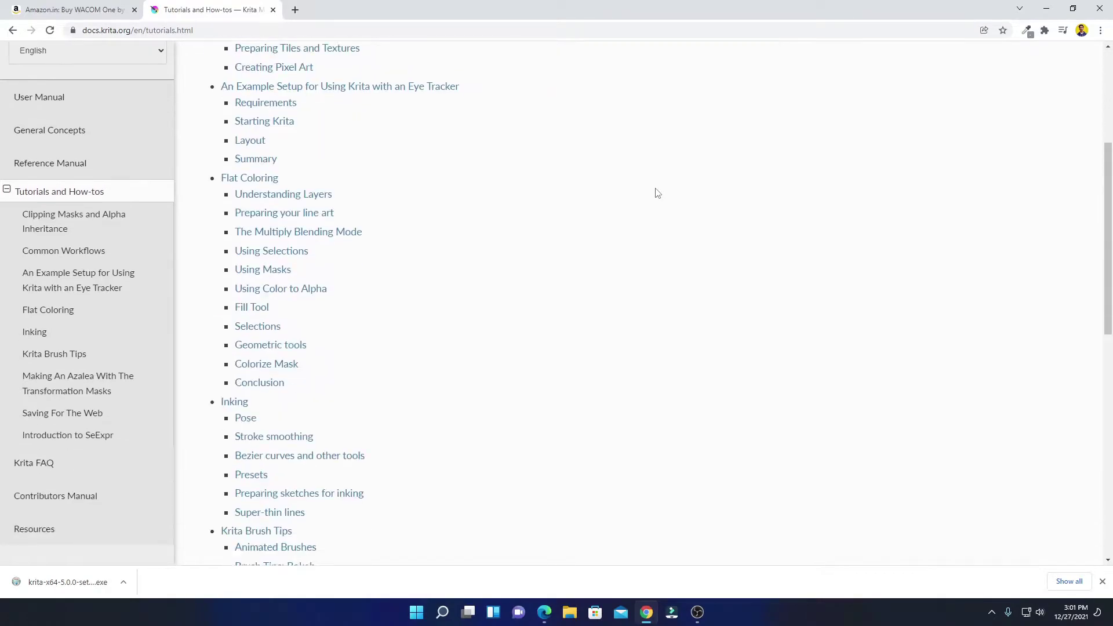
scroll(599, 193, "up", 4)
left_click(317, 152)
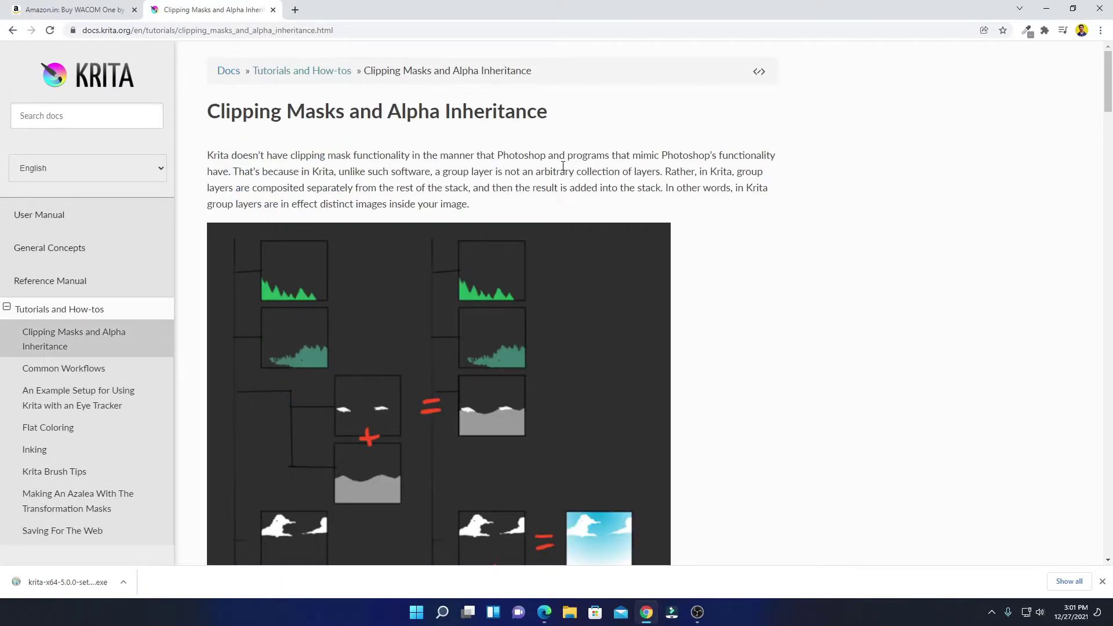
Step: Run the downloaded krita-x64-5.0.0 installer from Chrome's download bar
scroll(563, 168, "down", 6)
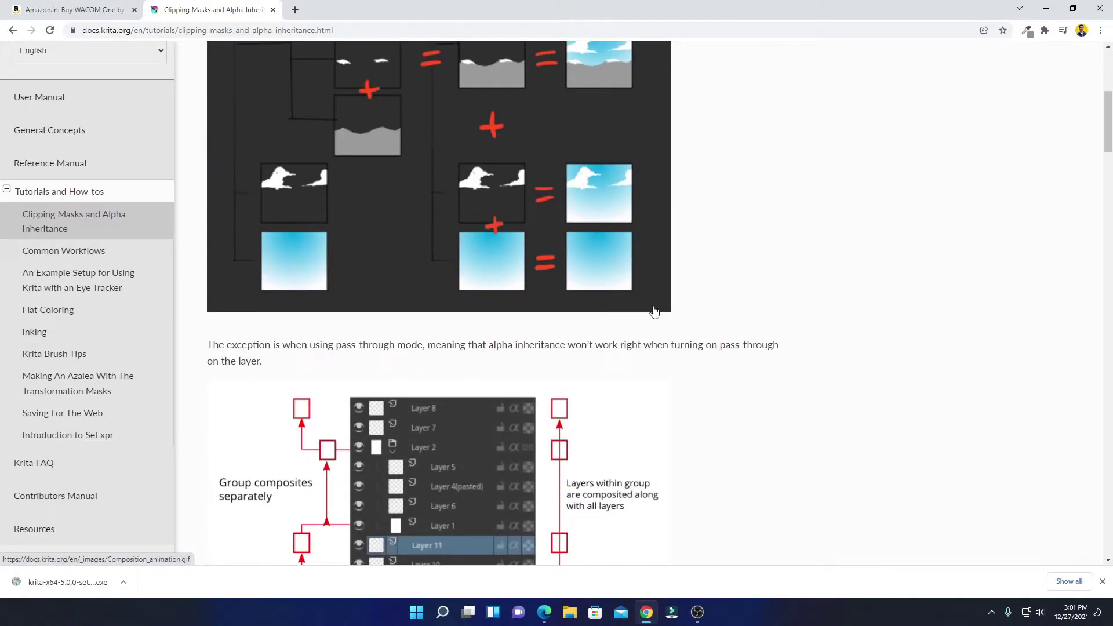
scroll(661, 337, "down", 5)
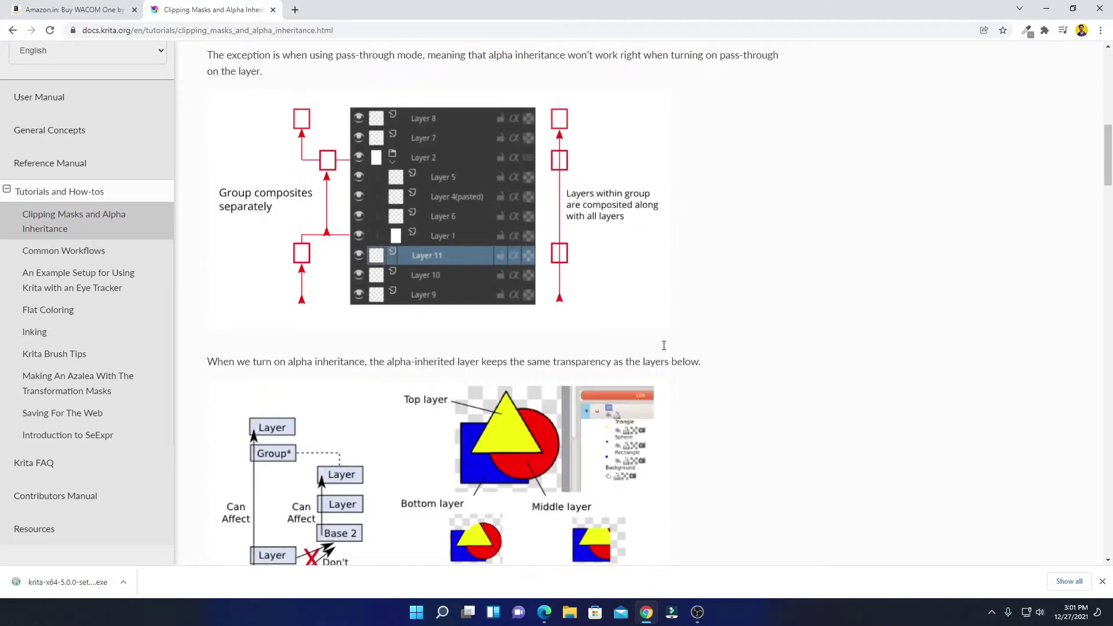
scroll(664, 345, "down", 9)
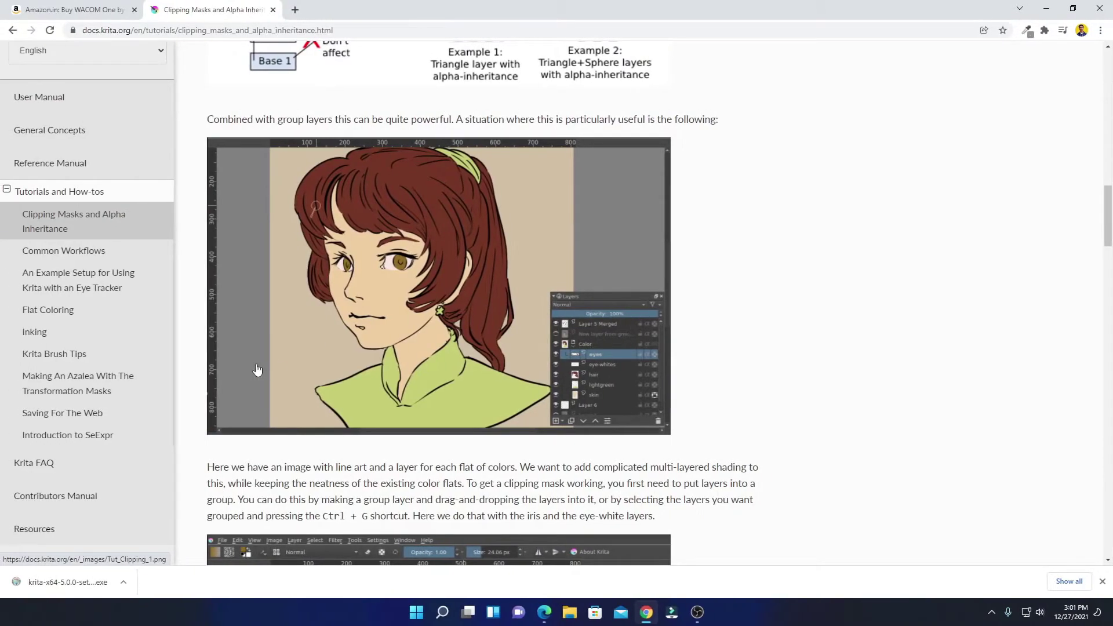
left_click(123, 586)
left_click(139, 510)
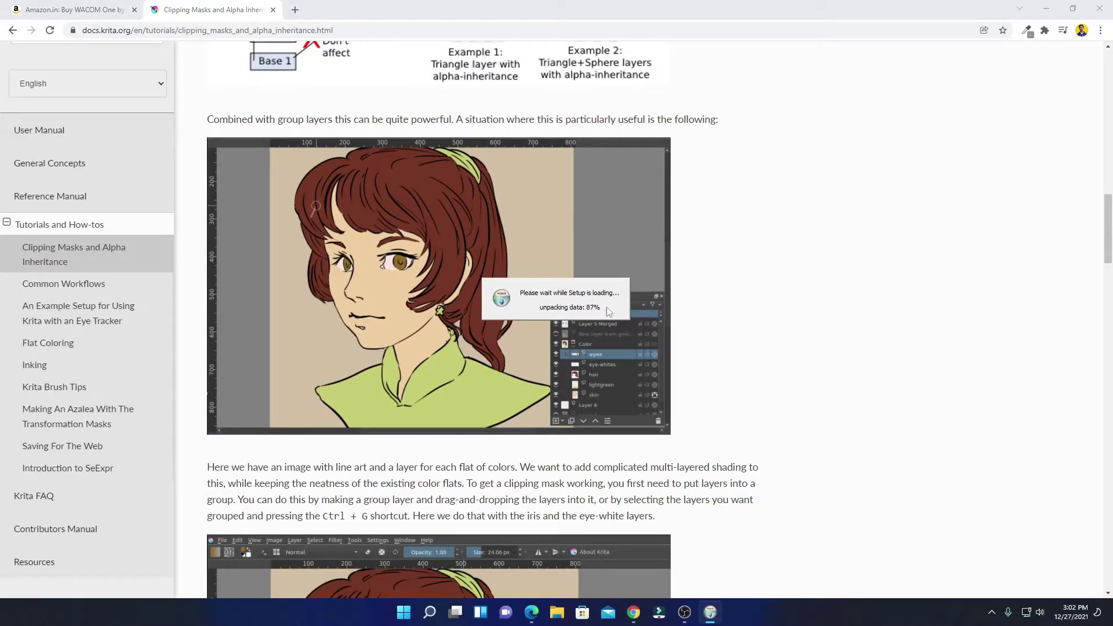
Step: Minimize Chrome and keep English as the Krita Setup language
left_click(1046, 9)
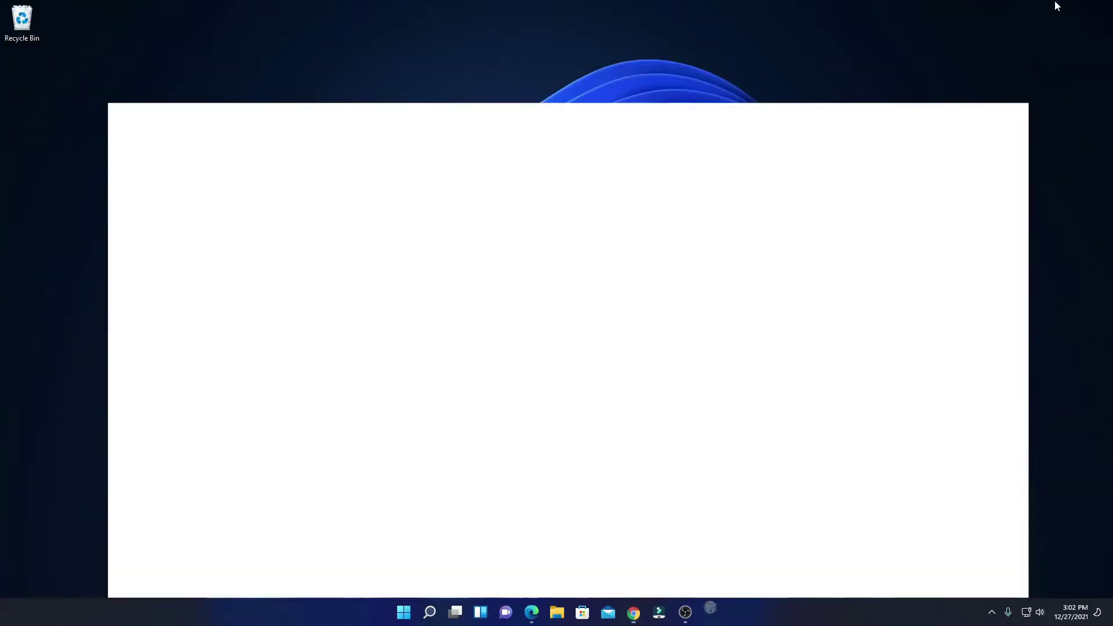
left_click(631, 311)
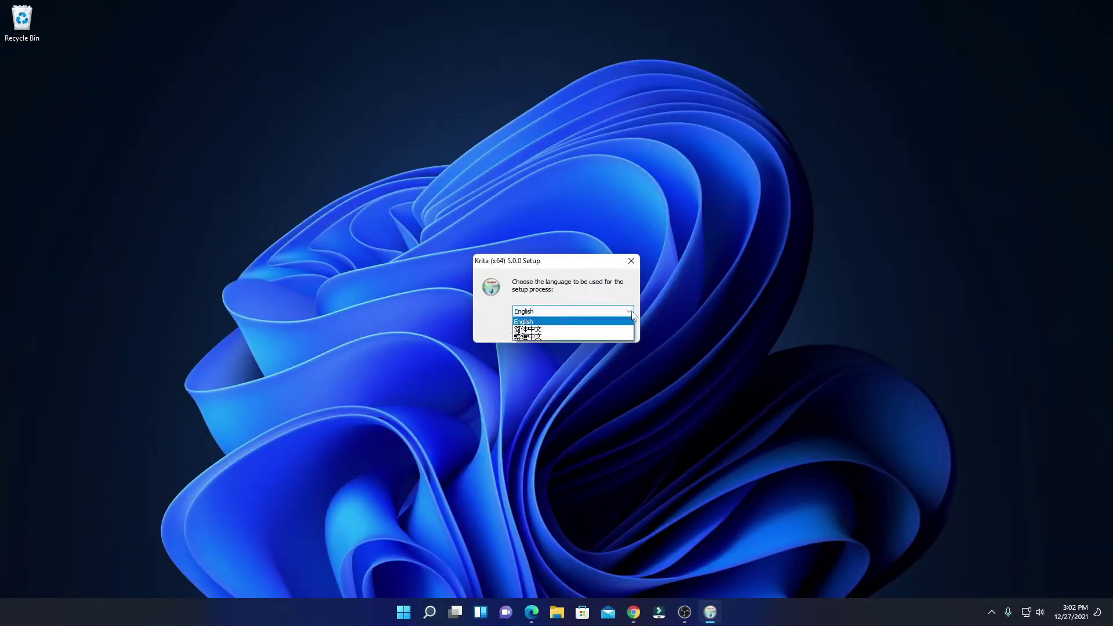
left_click(610, 322)
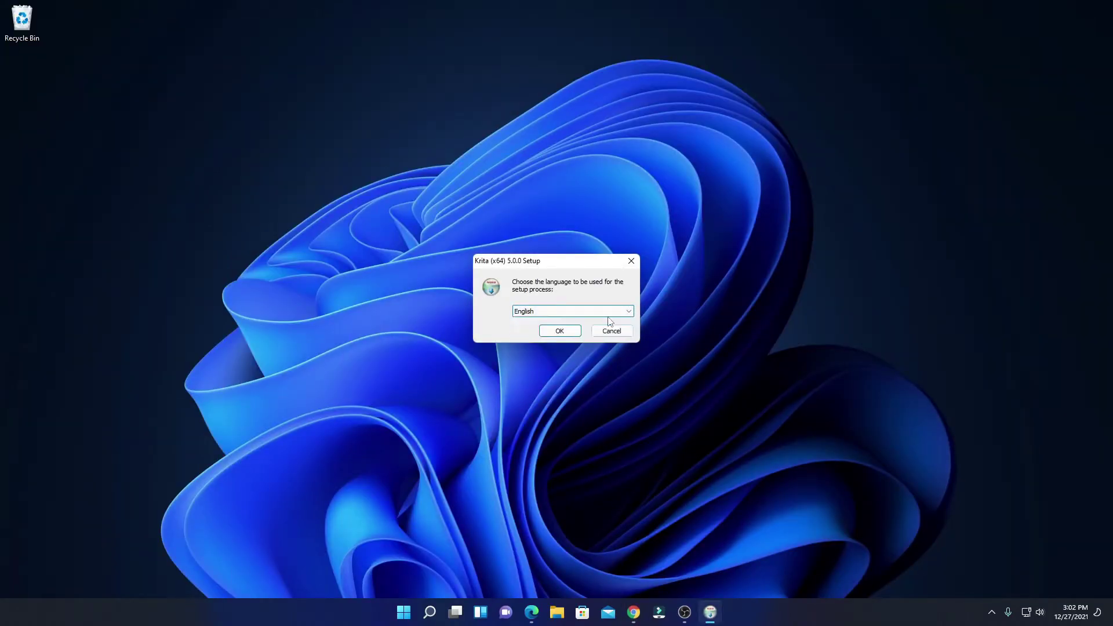
left_click(560, 332)
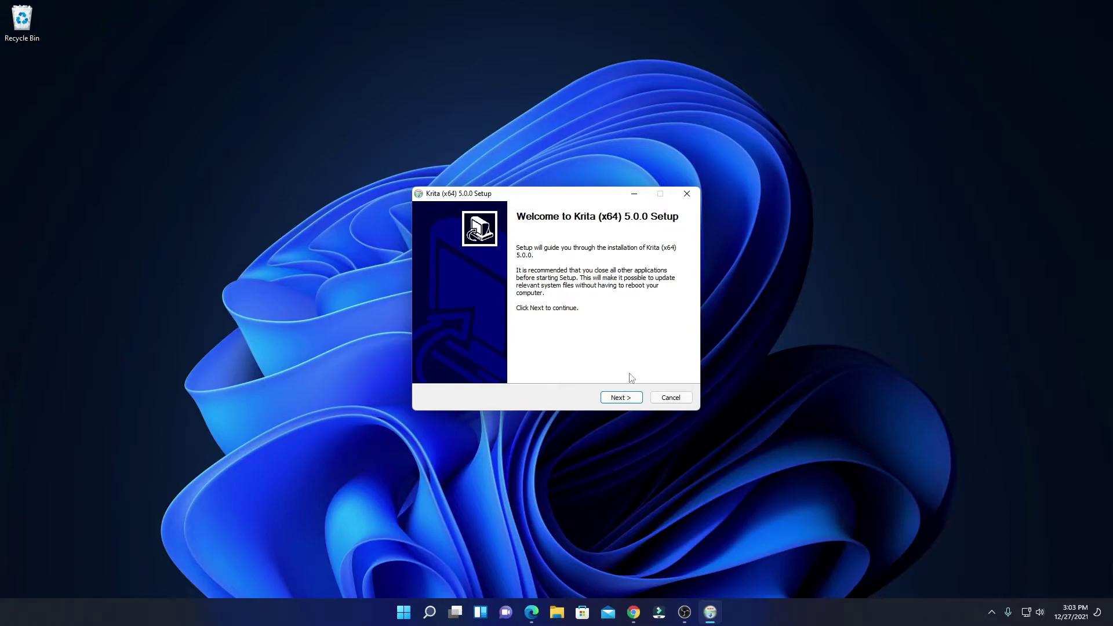
Step: Accept the GPL License Agreement and continue to the install location
left_click(623, 398)
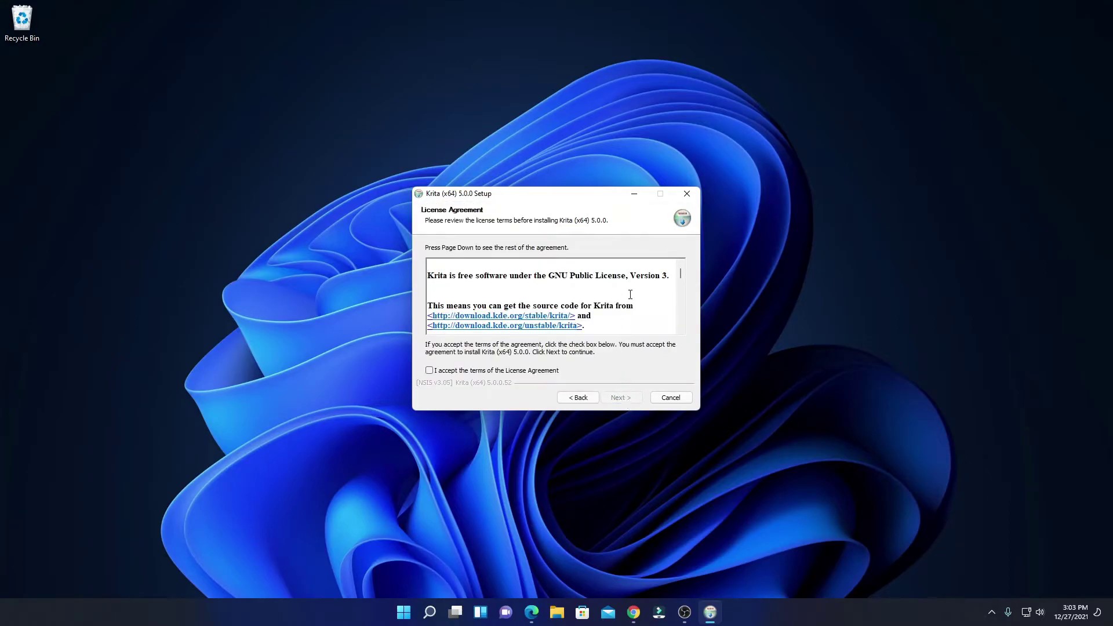
scroll(629, 282, "down", 6)
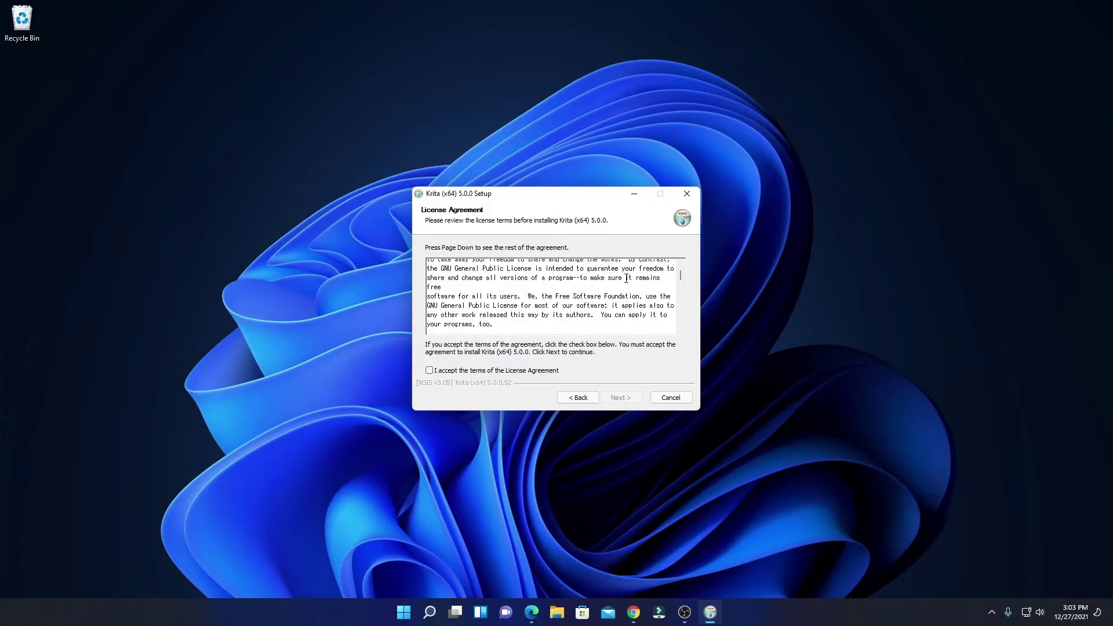
left_click(429, 371)
left_click(624, 399)
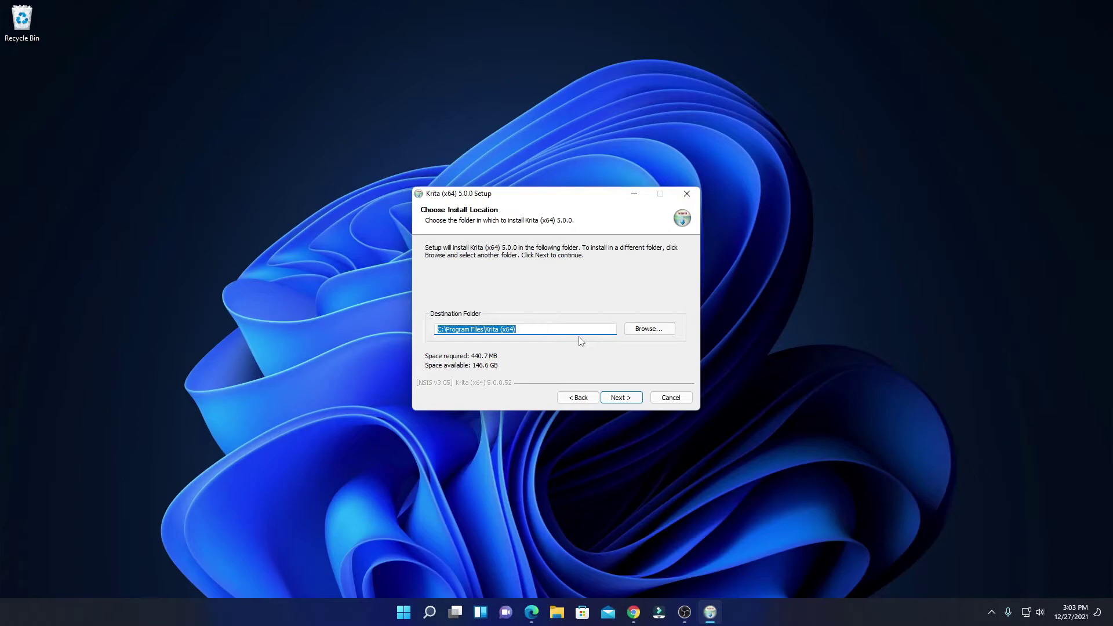
Step: Keep the default install folder C:\Program Files\Krita (x64)
left_click(652, 332)
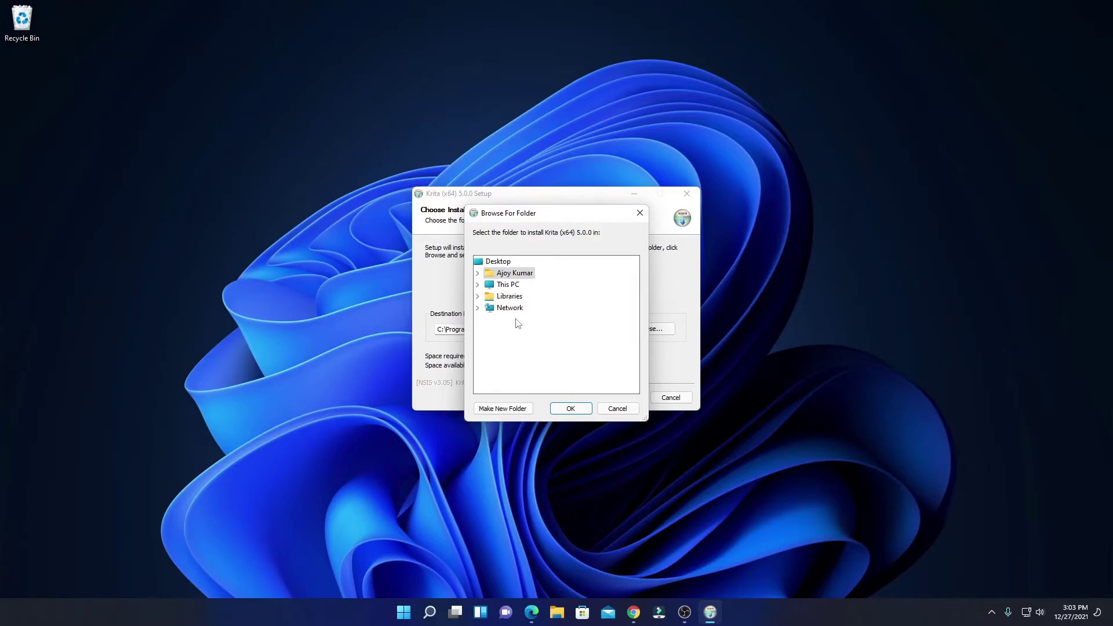
left_click(618, 409)
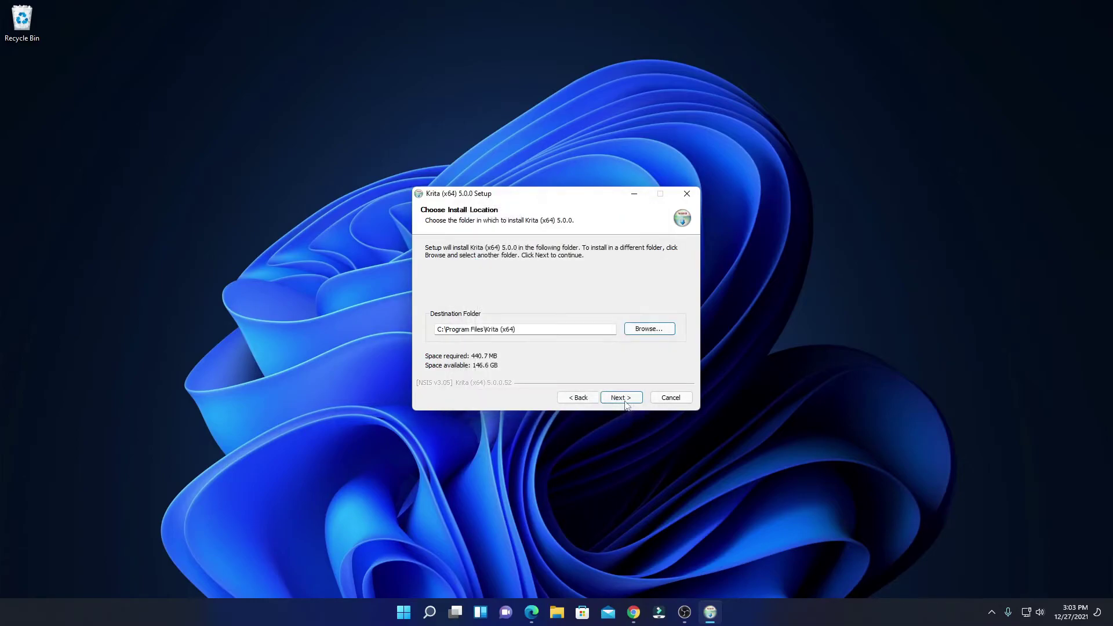
left_click(621, 399)
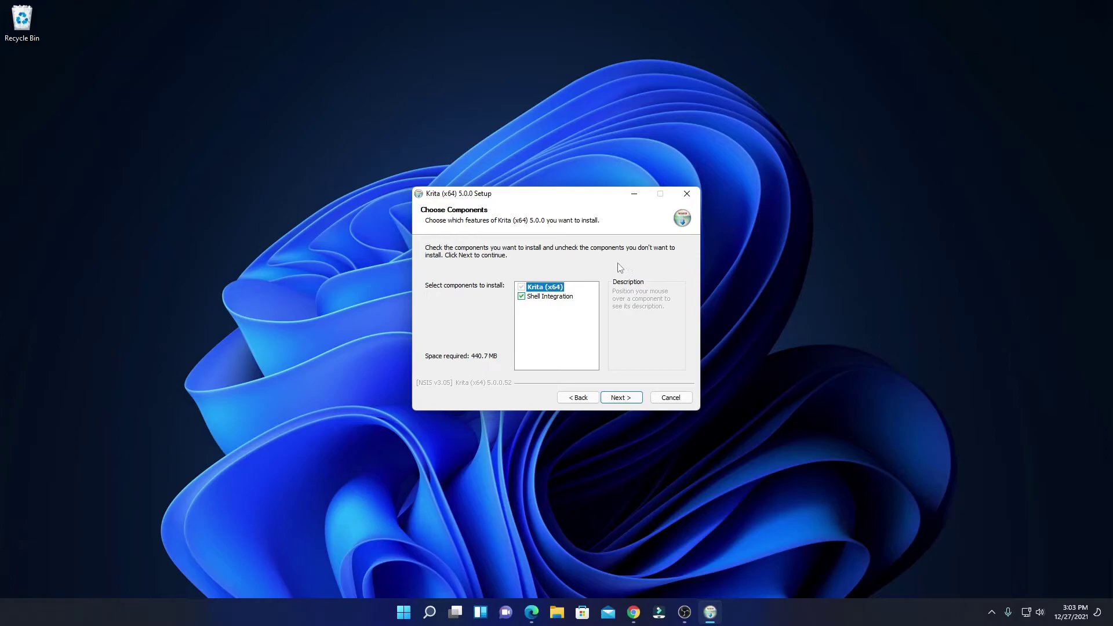
Step: Keep Krita (x64) and Shell Integration components and accept the Shell Extension license
mouse_move(521, 301)
left_click(612, 400)
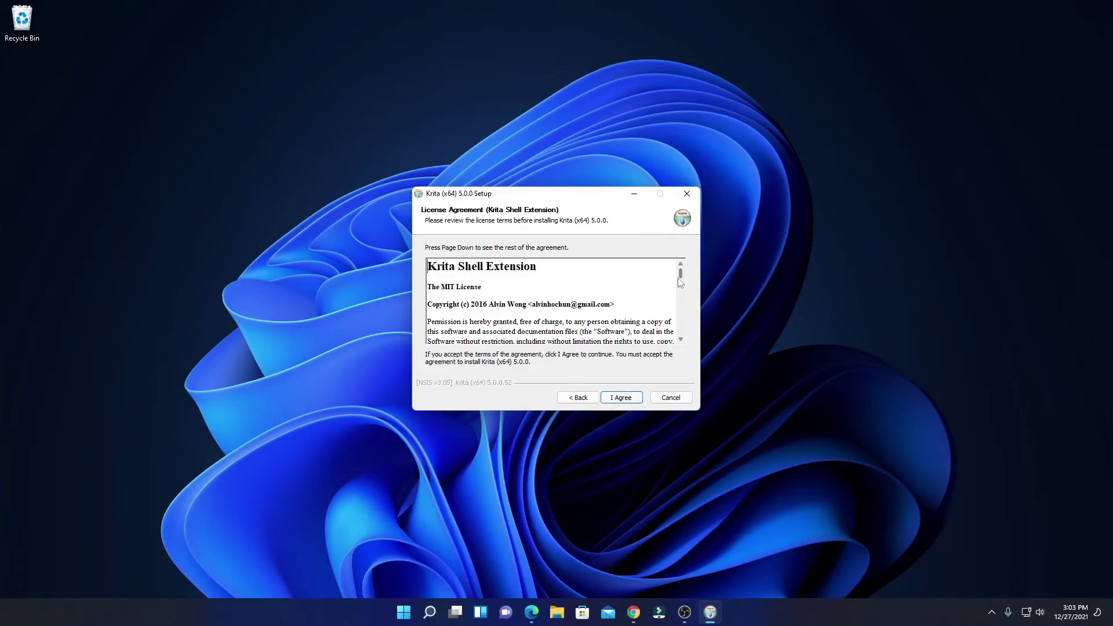
scroll(667, 310, "down", 10)
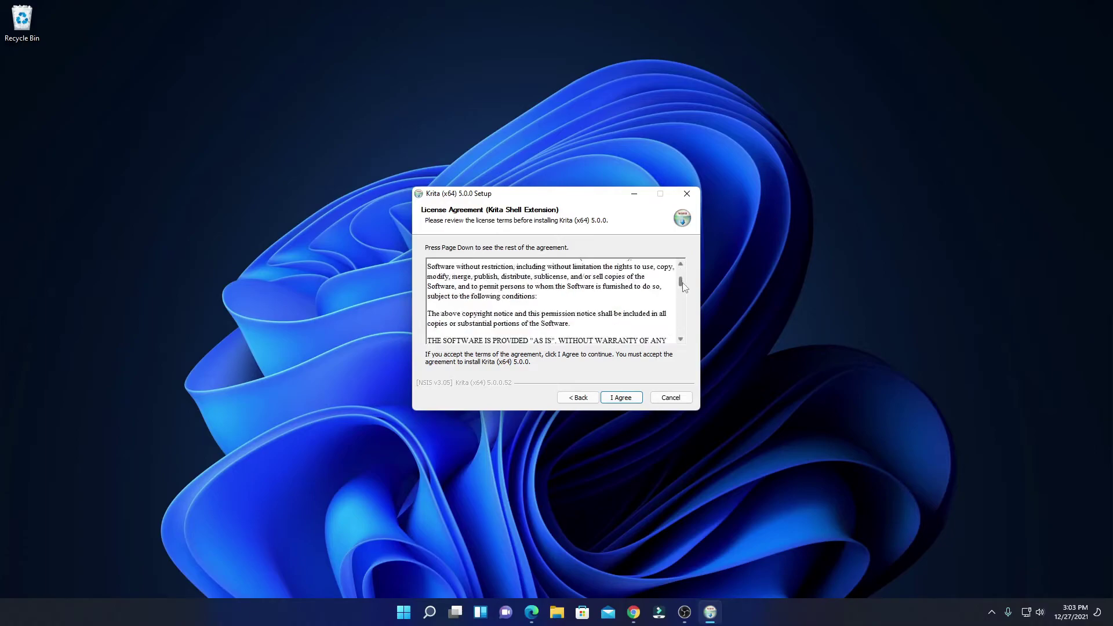
left_click(622, 397)
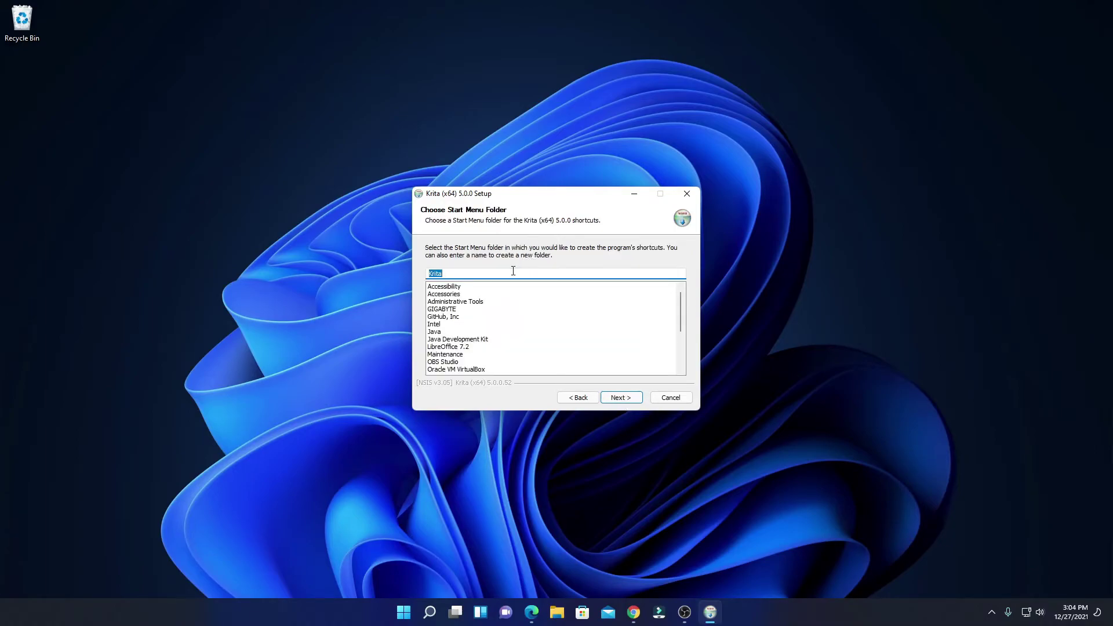
Step: Keep the Krita Start Menu folder, install with a desktop icon, and finish setup
left_click(619, 400)
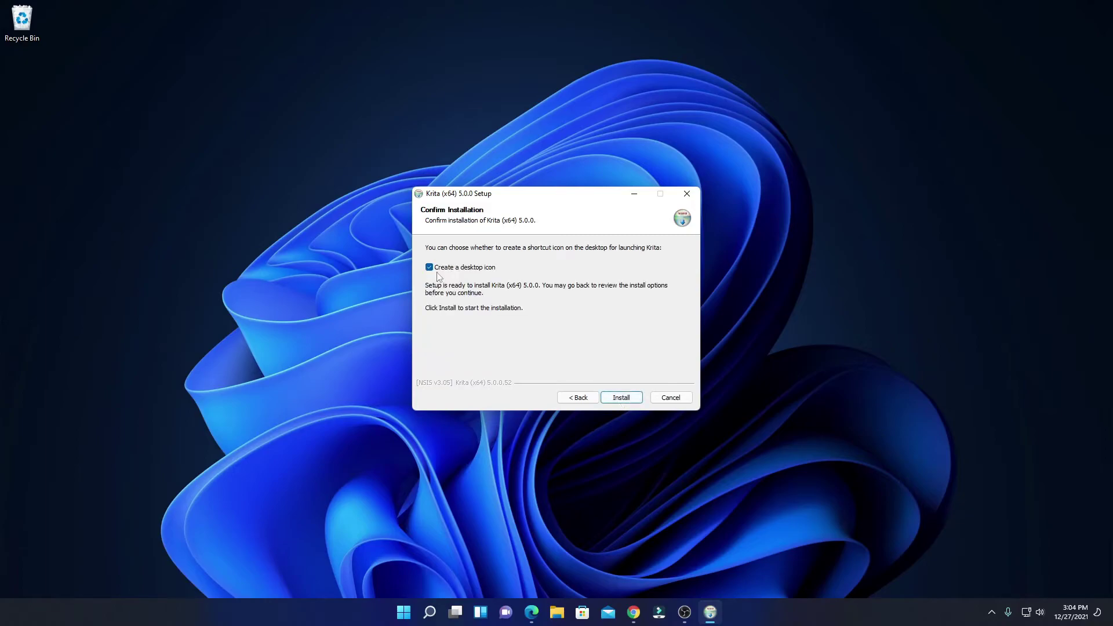
left_click(622, 398)
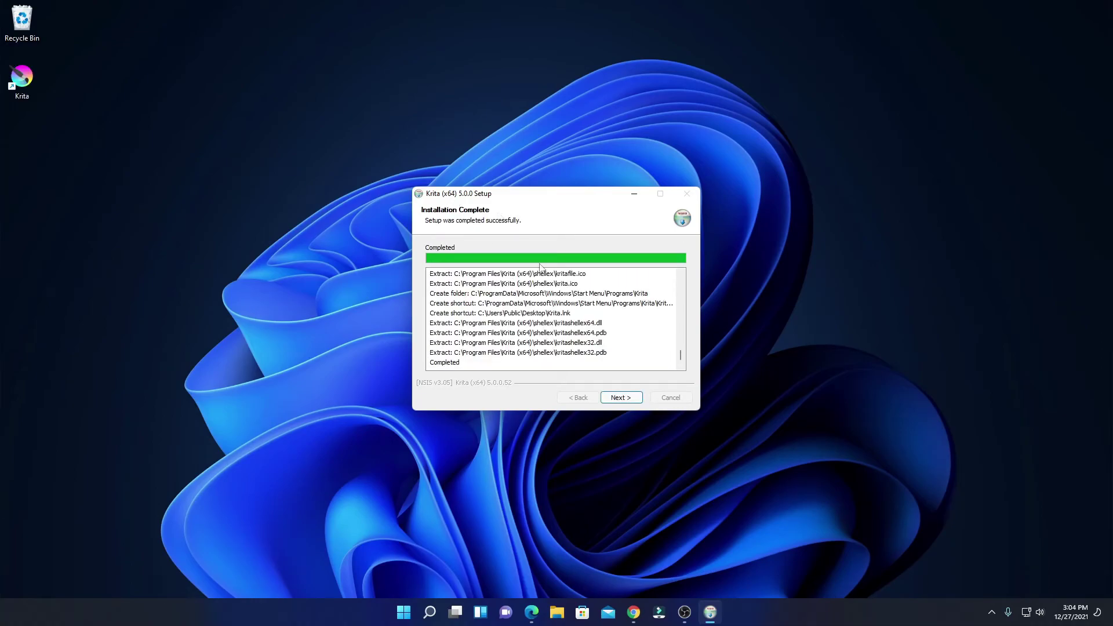
left_click(632, 400)
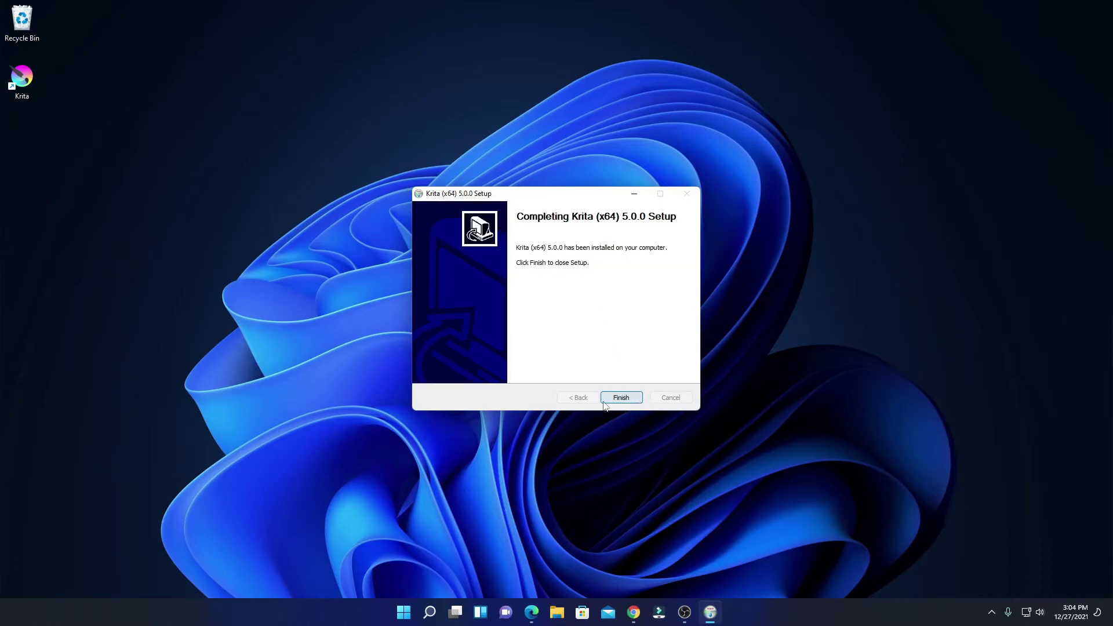
left_click(619, 400)
left_click_drag(71, 120, 6, 70)
Step: Search Windows for 'krita' and launch the Krita (x64) app
left_click(42, 120)
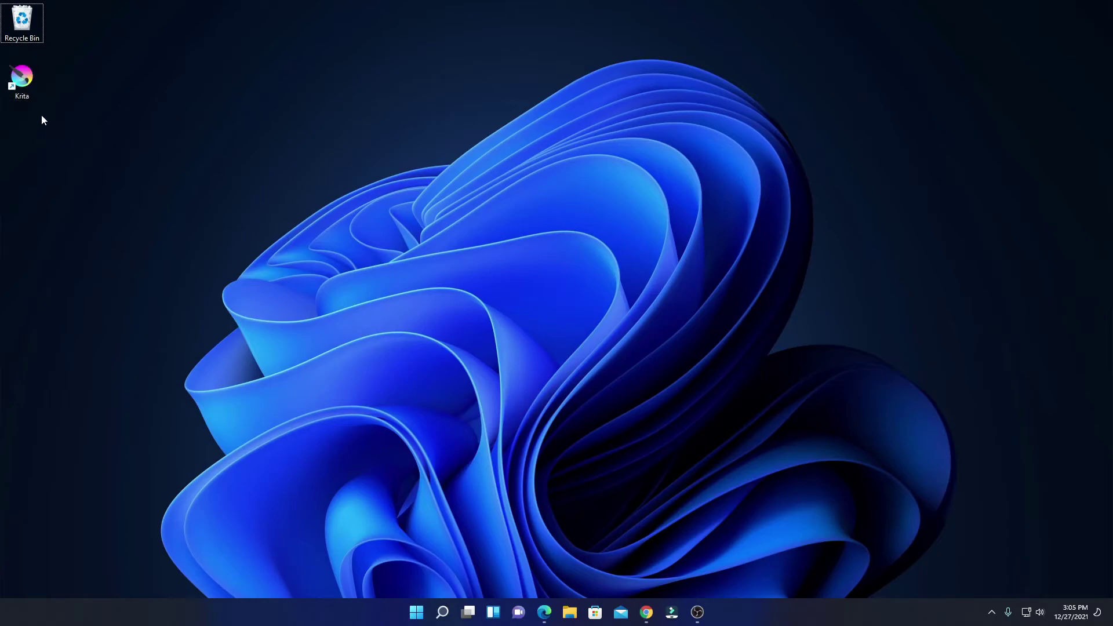
left_click(442, 612)
type("krita")
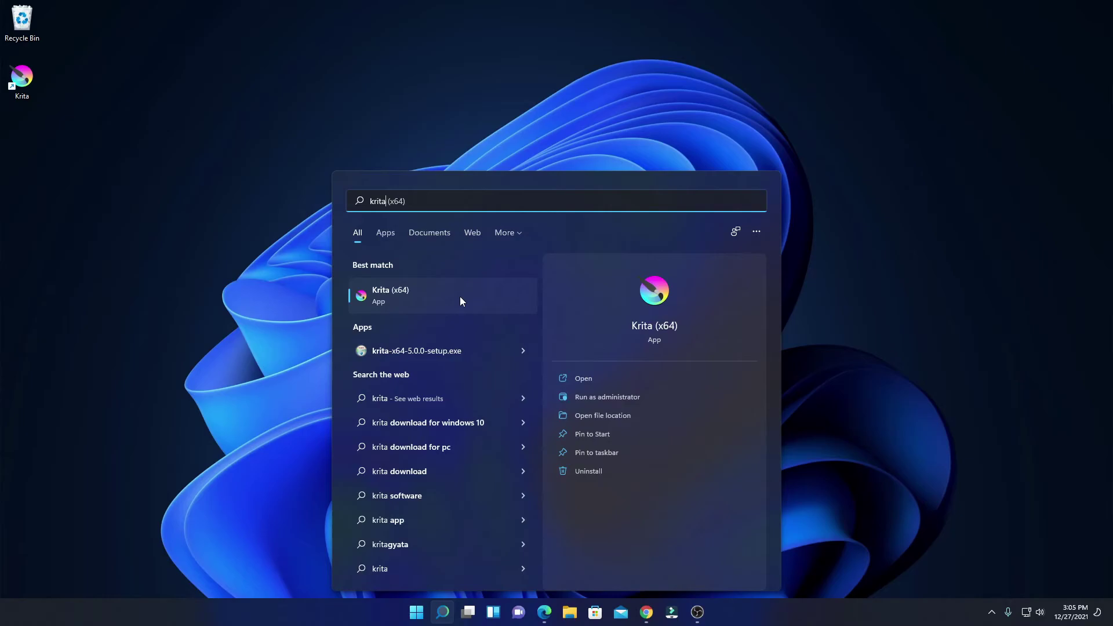
left_click(587, 376)
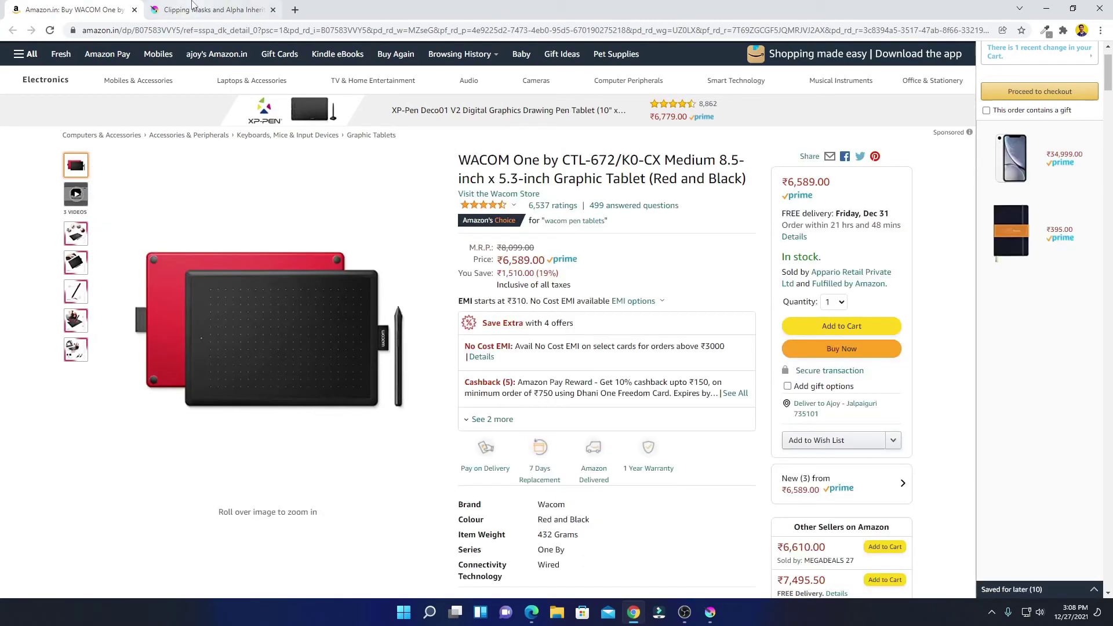
Step: Minimize Chrome from the Krita docs tab to reveal Krita's welcome window
left_click(208, 10)
scroll(423, 293, "down", 10)
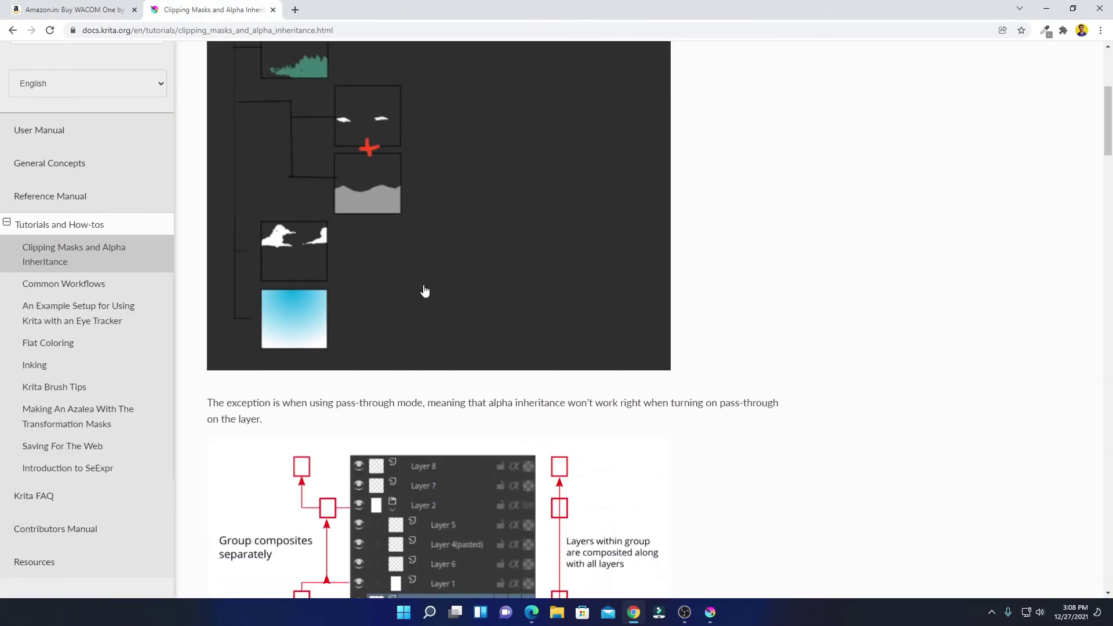
left_click(1046, 9)
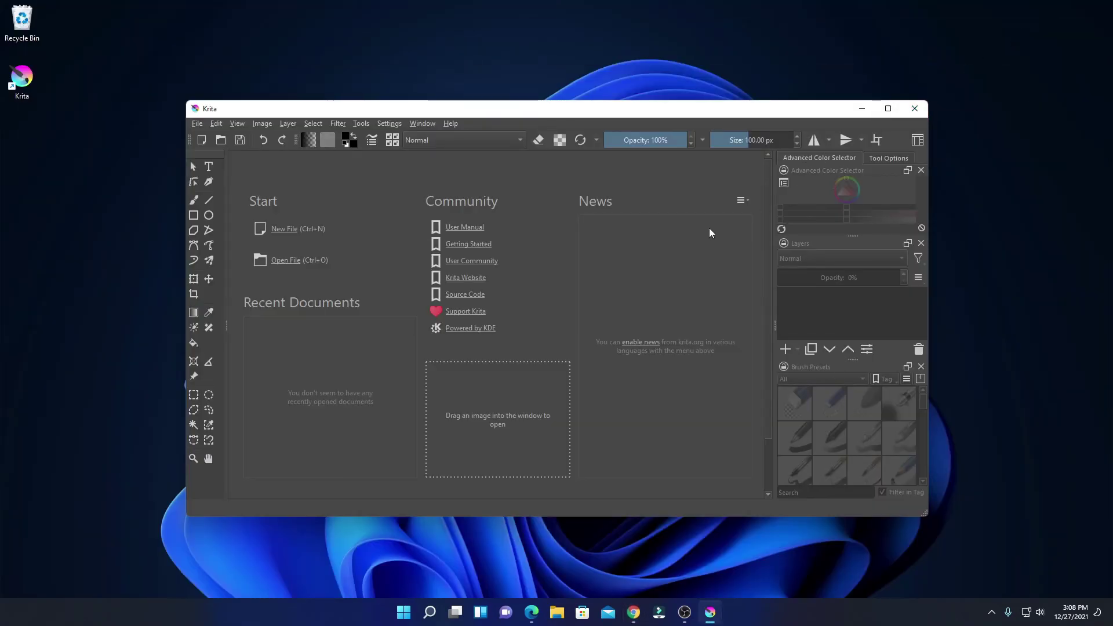